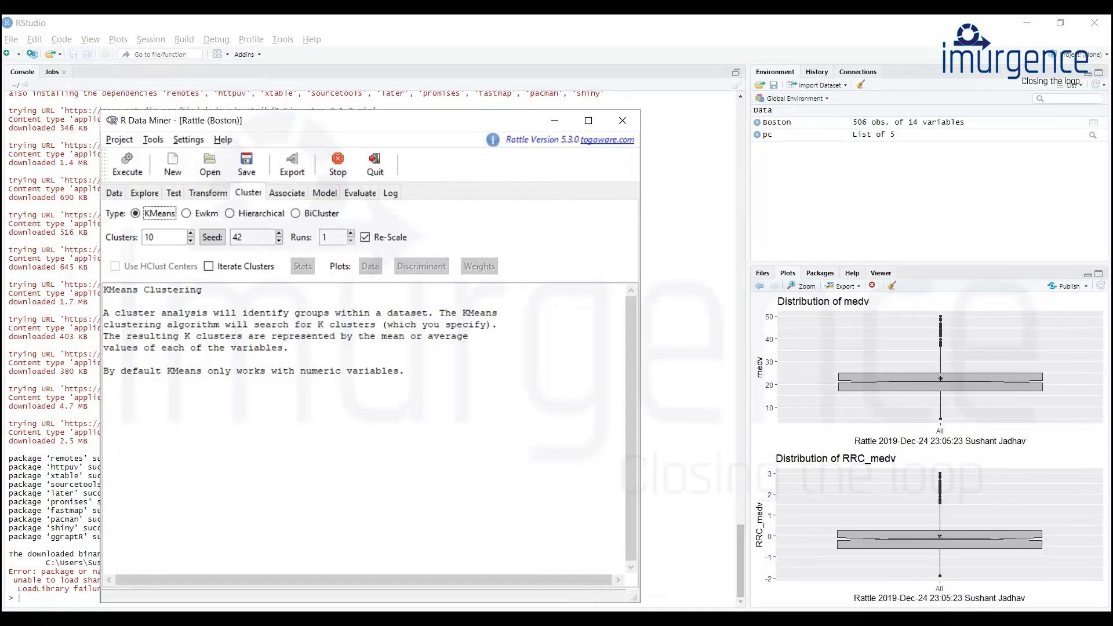
Give the chas and medv variables the Input role, turn off data partitioning, and execute the Boston data setup.
click(115, 197)
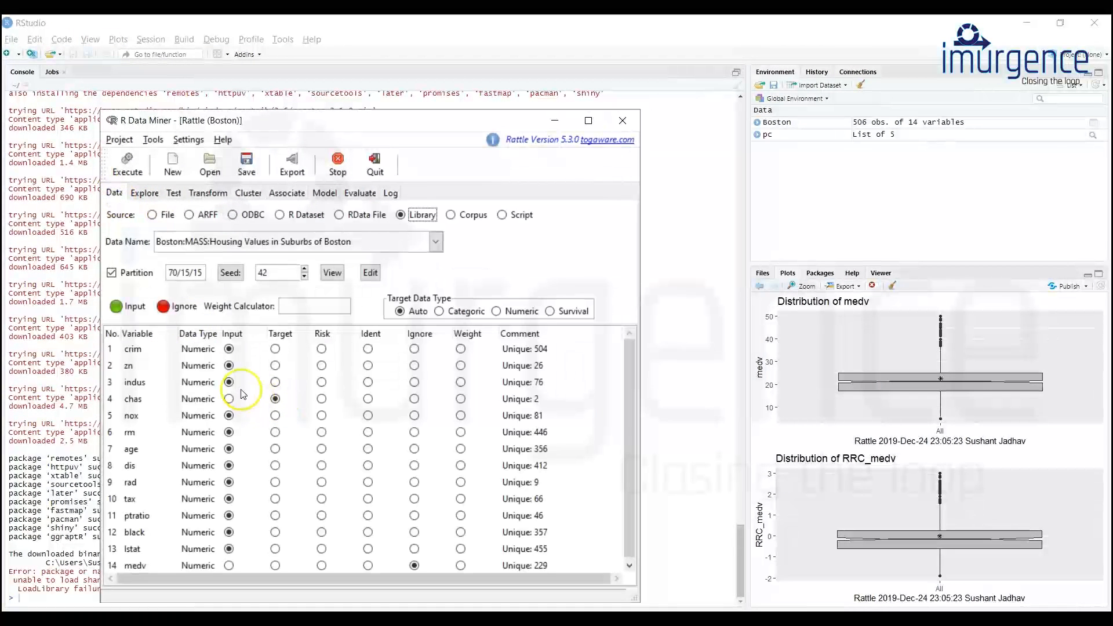
click(229, 399)
click(243, 402)
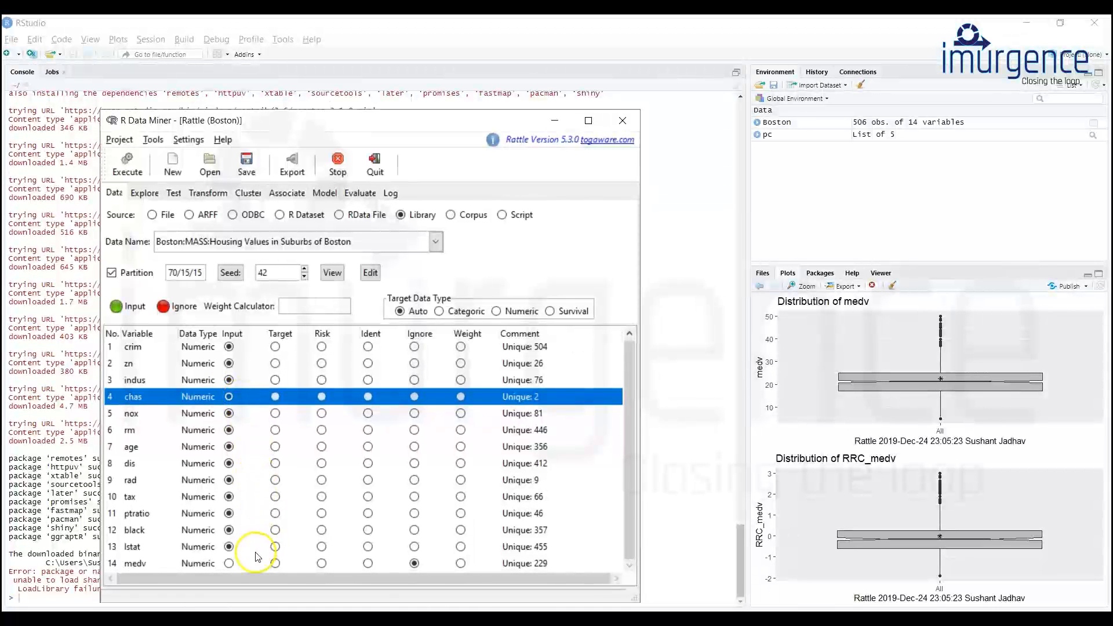
click(229, 562)
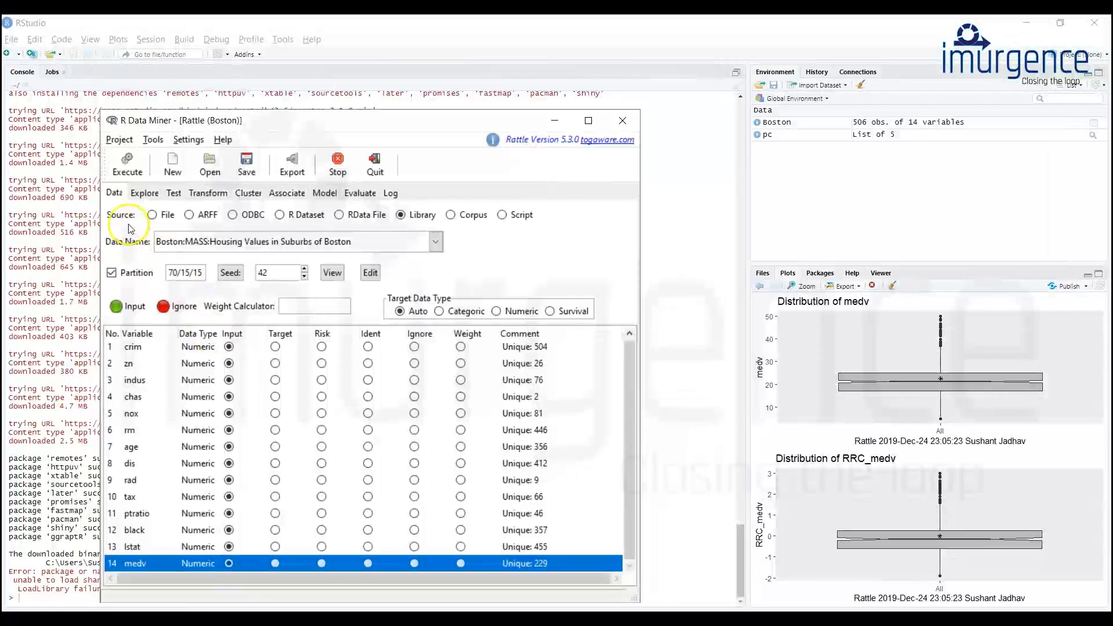
click(131, 174)
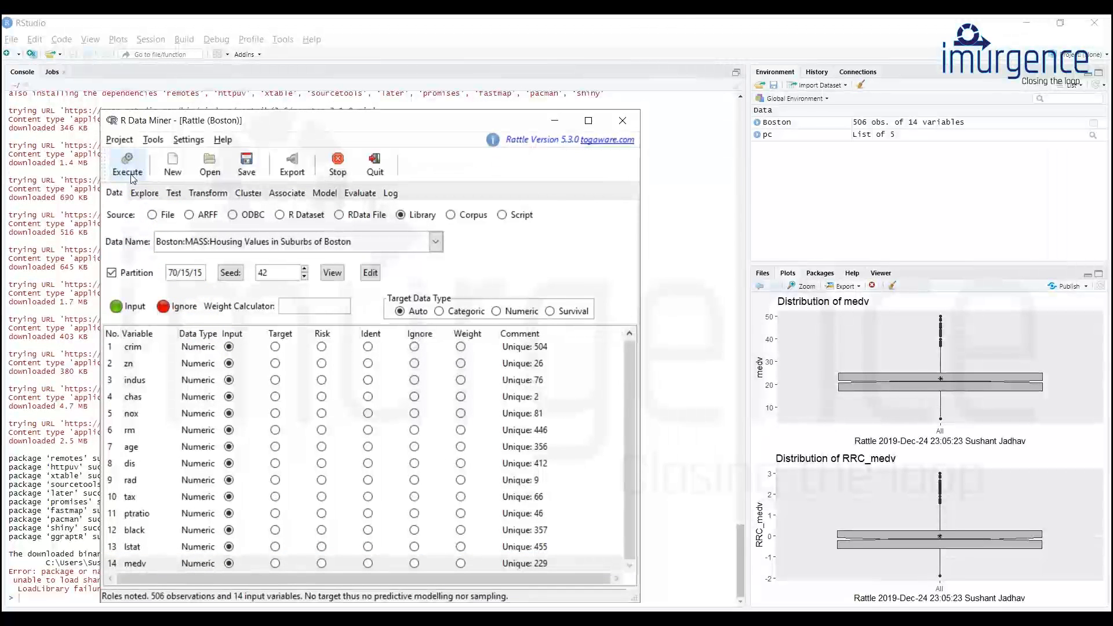
click(111, 273)
click(127, 176)
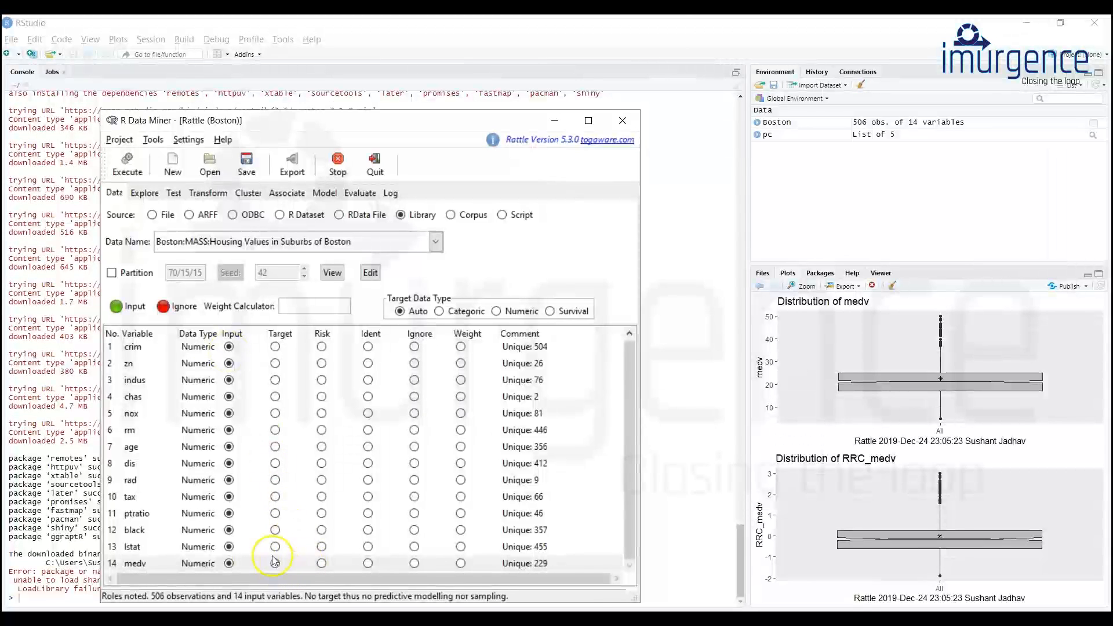
Run KMeans clustering on the Boston data with 4 clusters and Iterate Clusters enabled.
click(247, 192)
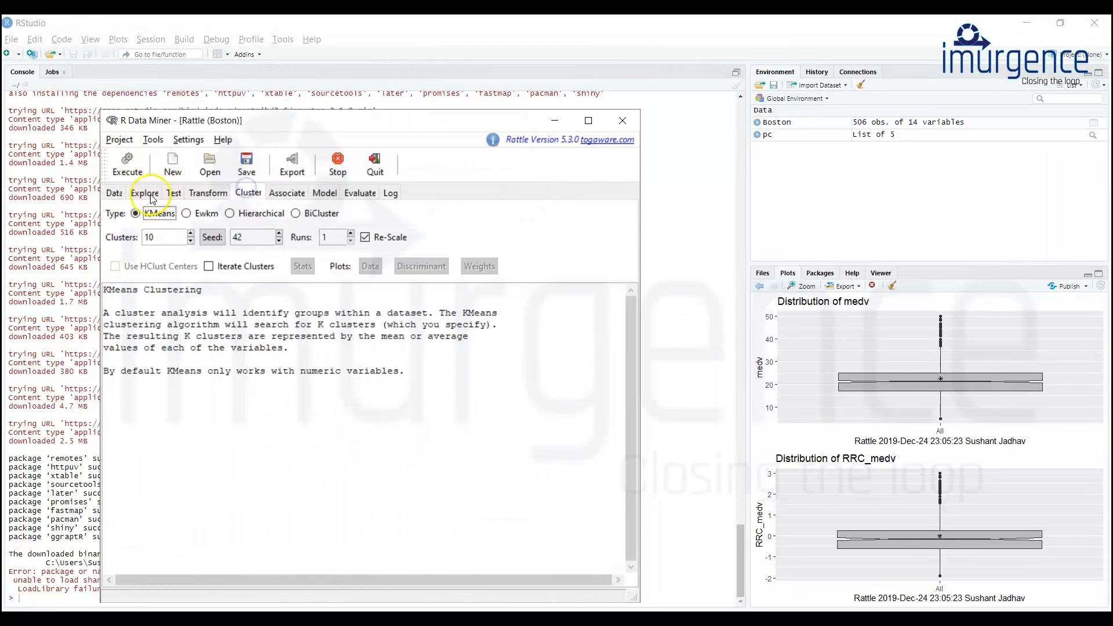
click(115, 195)
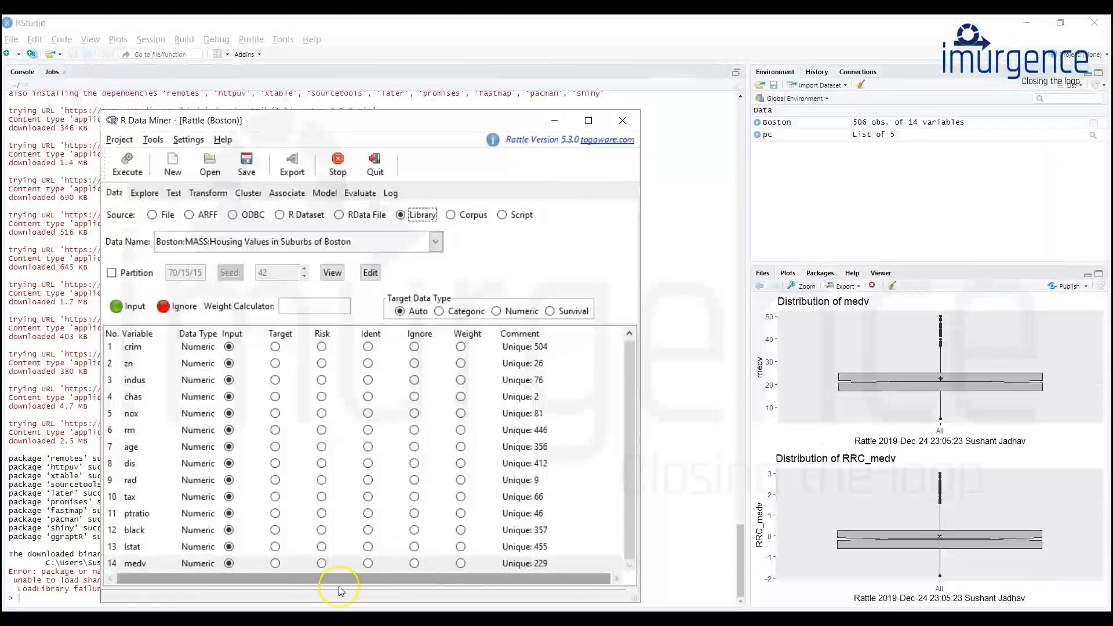
click(249, 197)
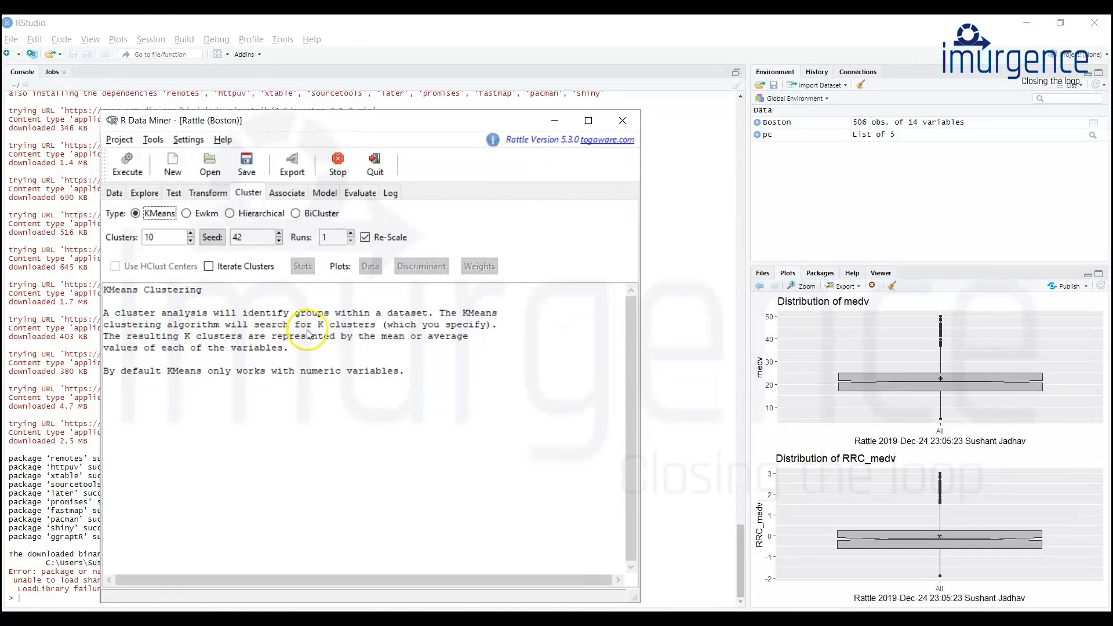
click(164, 238)
text(4)
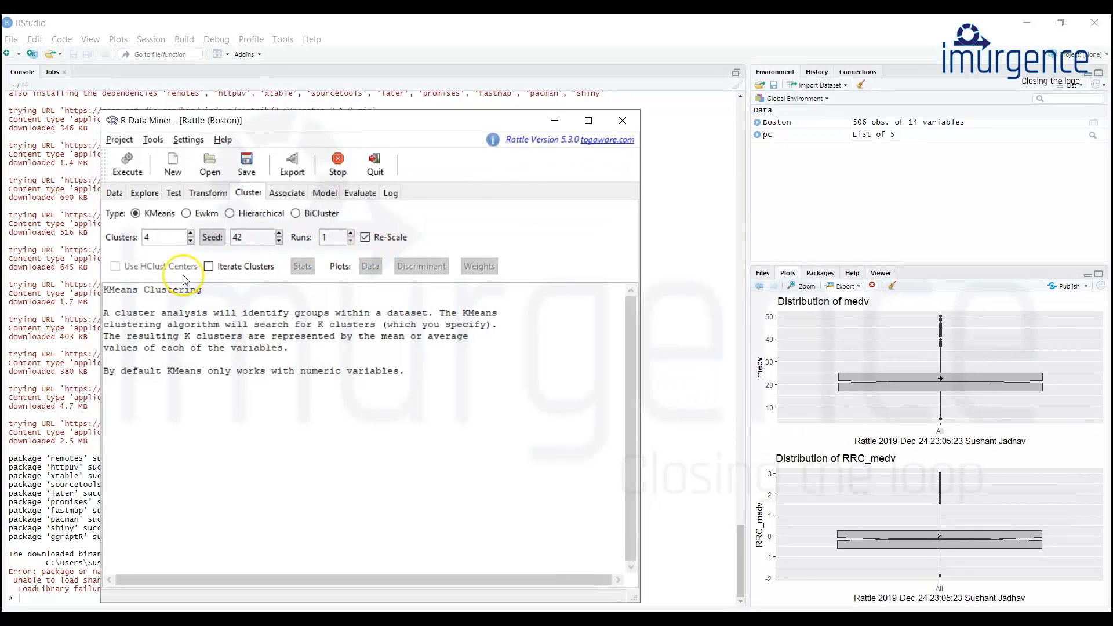
click(210, 266)
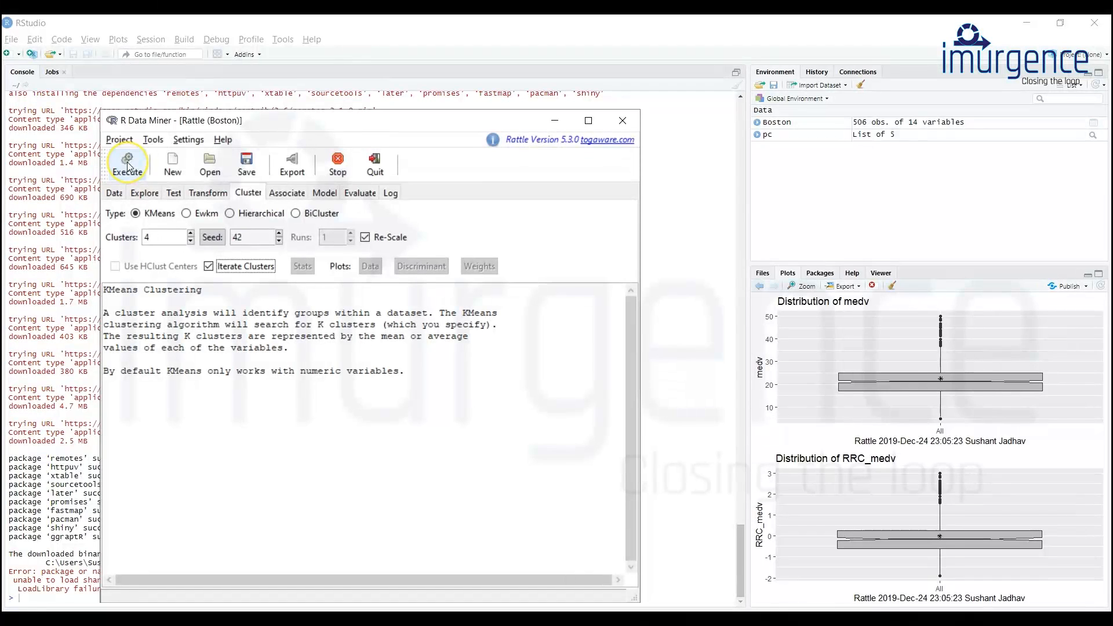
click(115, 196)
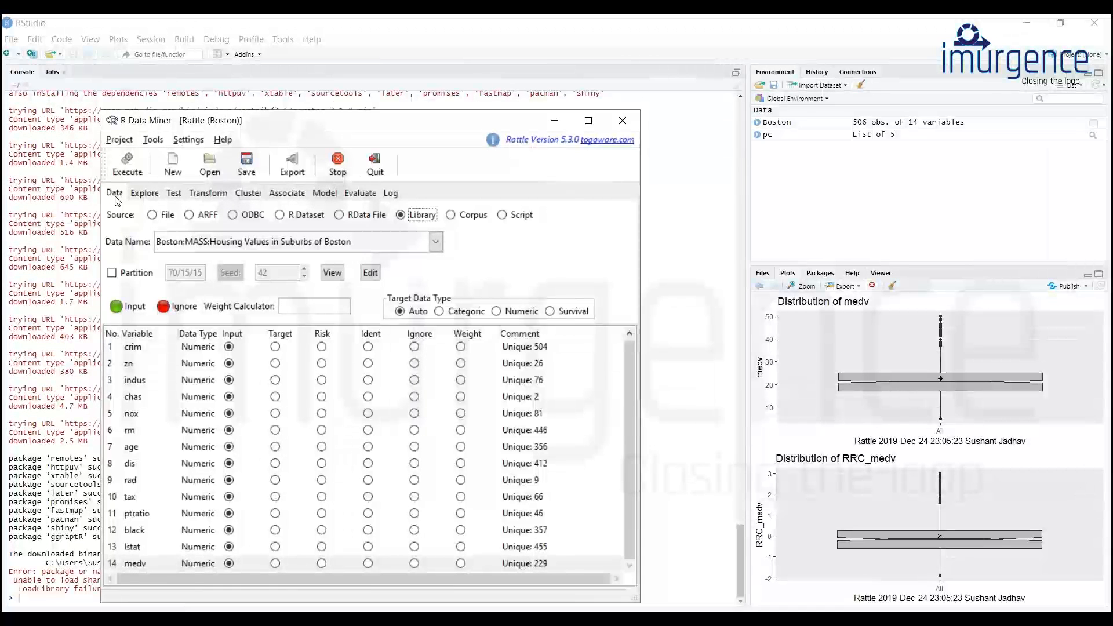
click(248, 193)
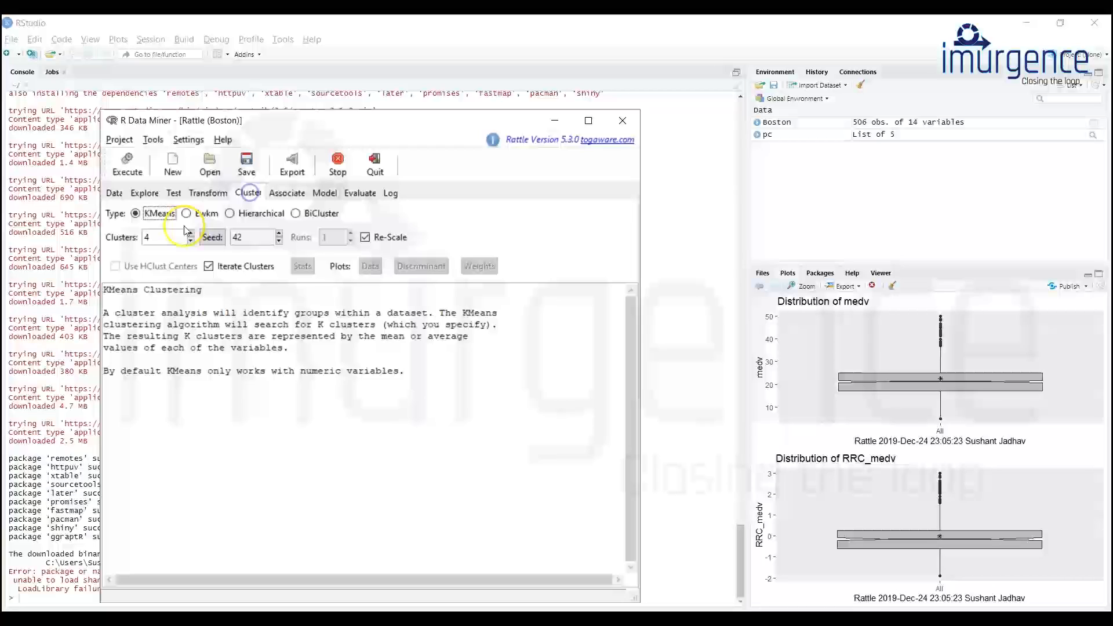
click(127, 165)
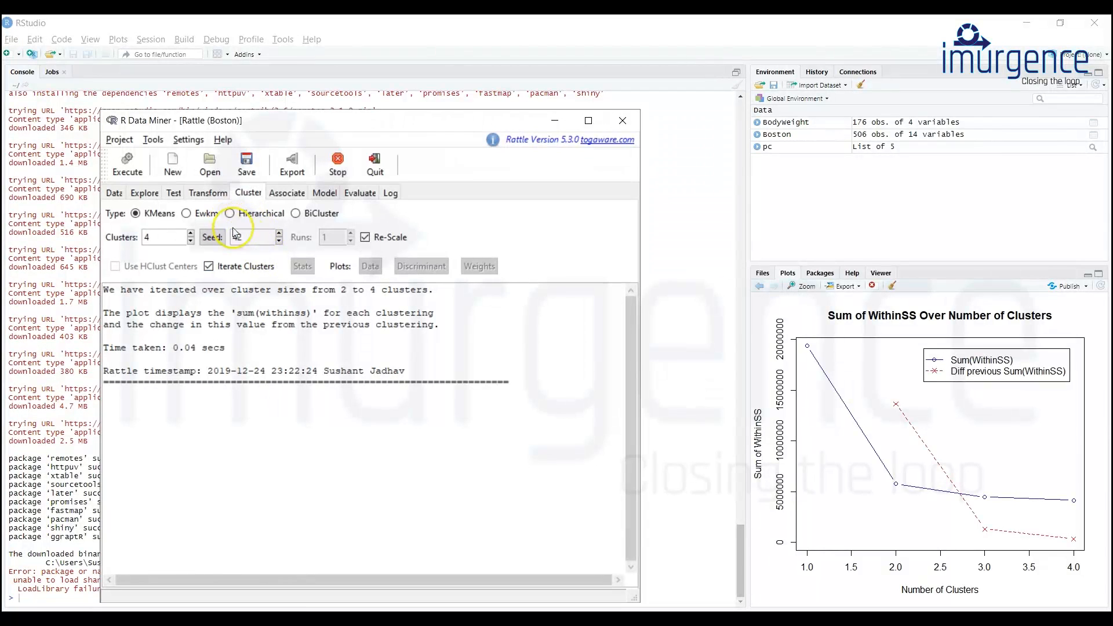
click(191, 233)
click(192, 240)
click(116, 194)
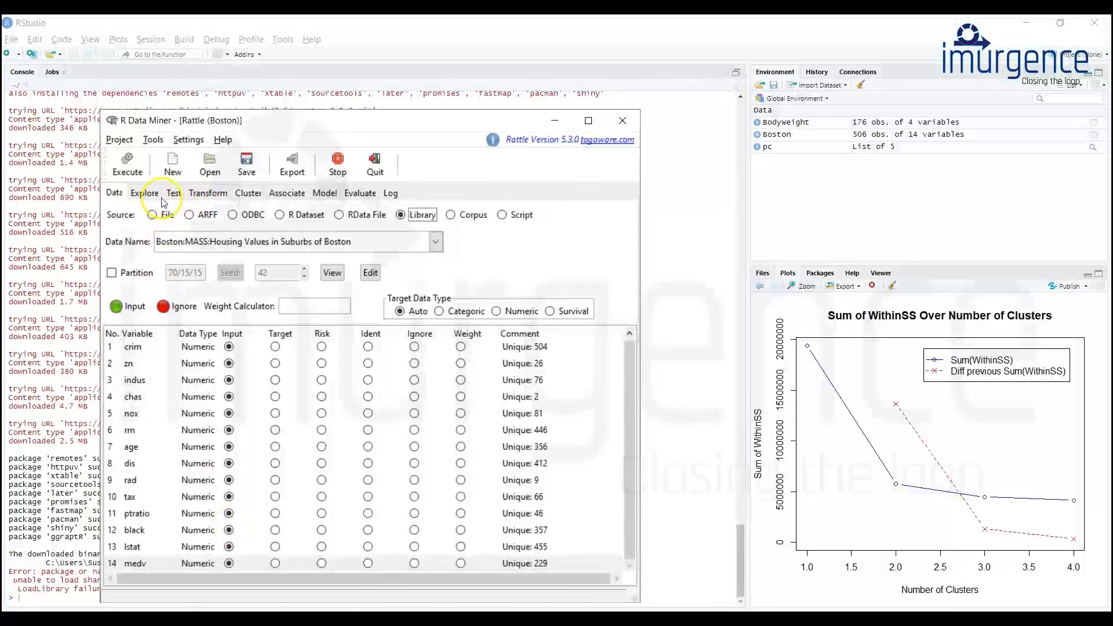
Choose the Distributions exploration and select a histogram for every numeric variable from crim to medv.
click(142, 194)
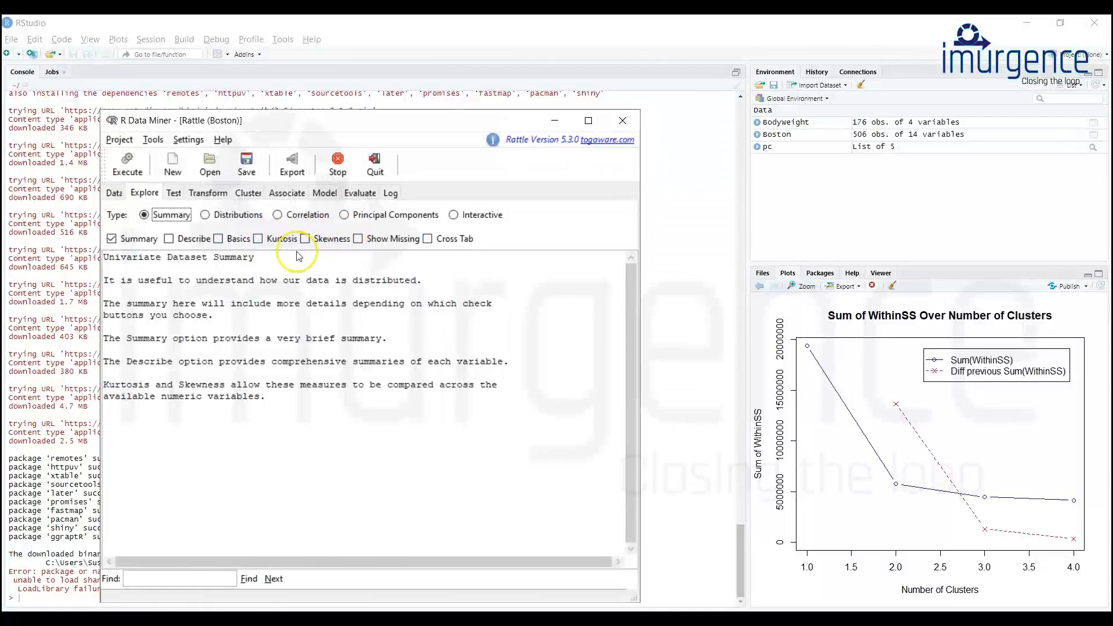
click(219, 218)
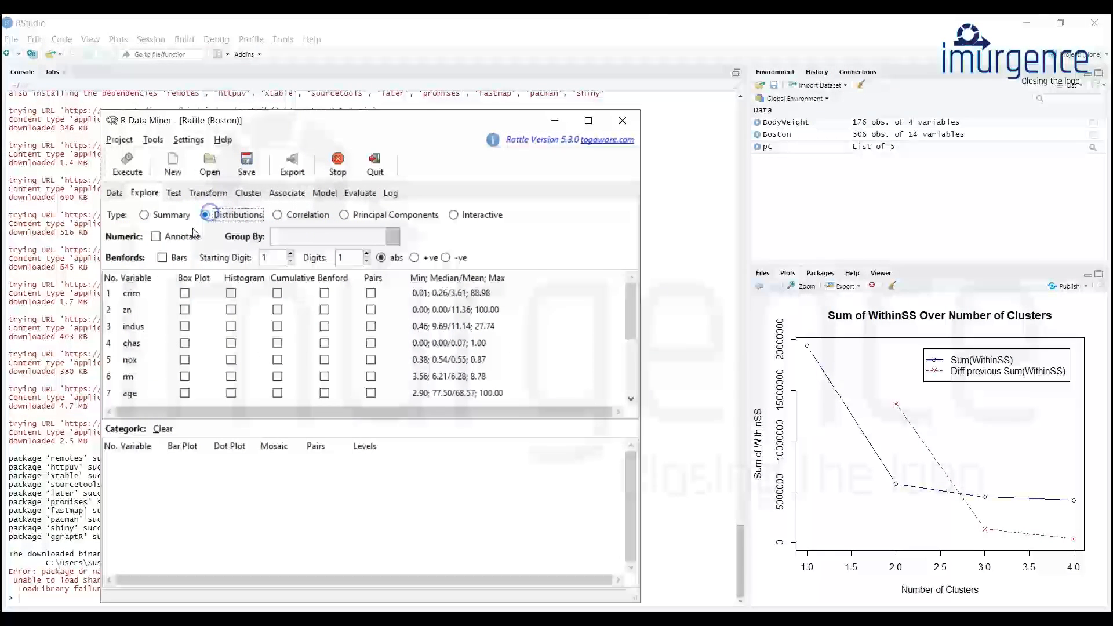
click(231, 293)
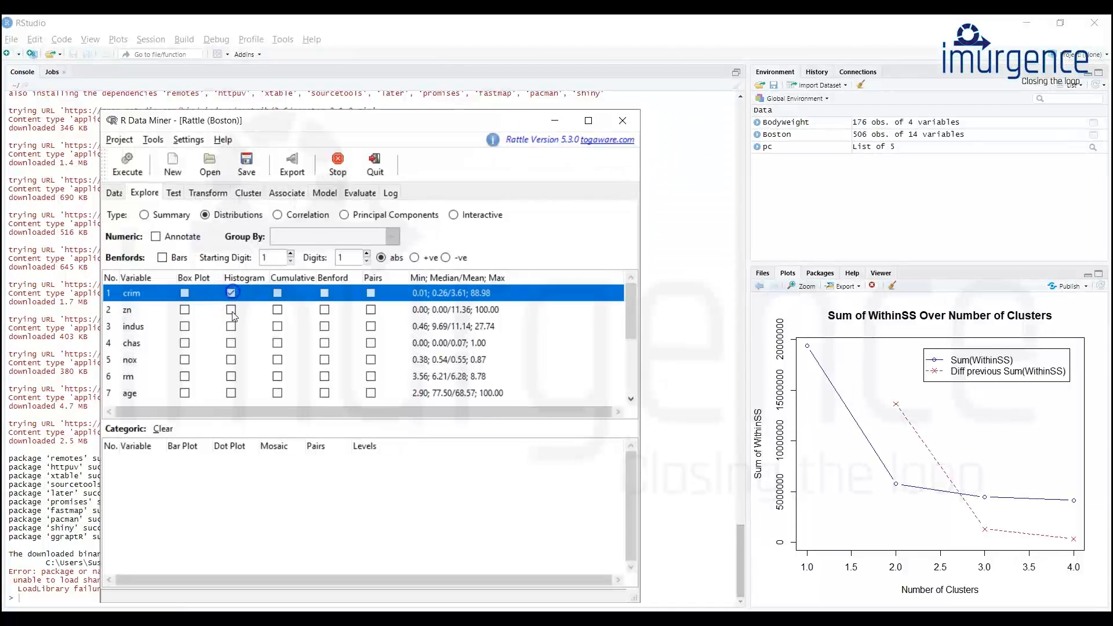
click(230, 309)
click(231, 327)
click(231, 343)
click(231, 359)
click(230, 376)
scroll(229, 356, down, 1)
click(230, 370)
click(231, 387)
scroll(232, 385, down, 2)
click(231, 361)
click(230, 378)
click(231, 394)
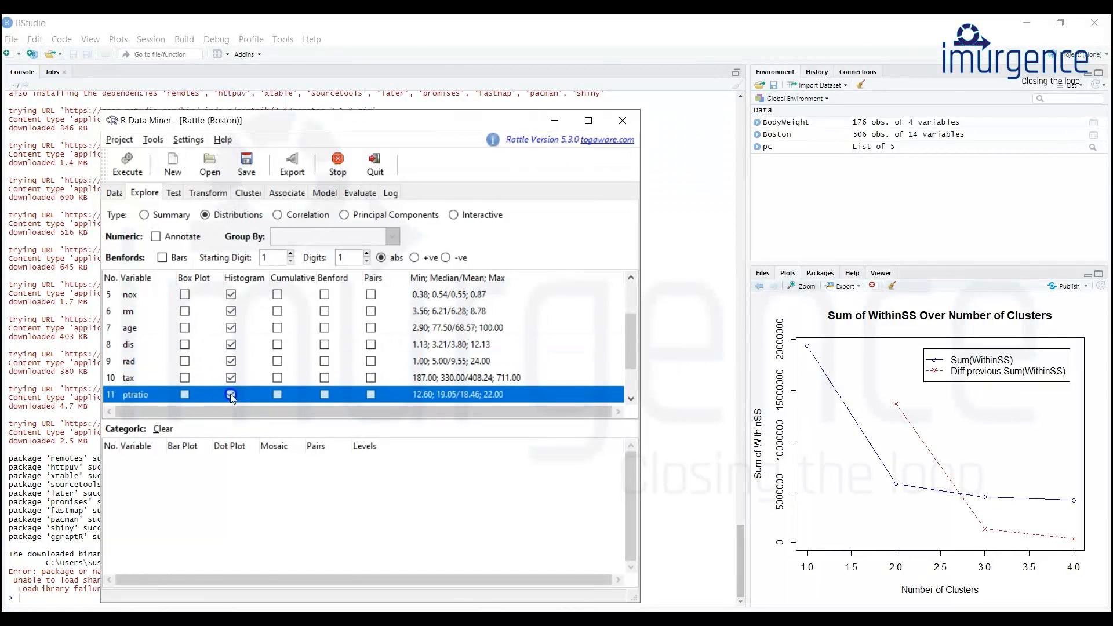
scroll(231, 388, down, 3)
click(231, 367)
scroll(232, 373, down, 1)
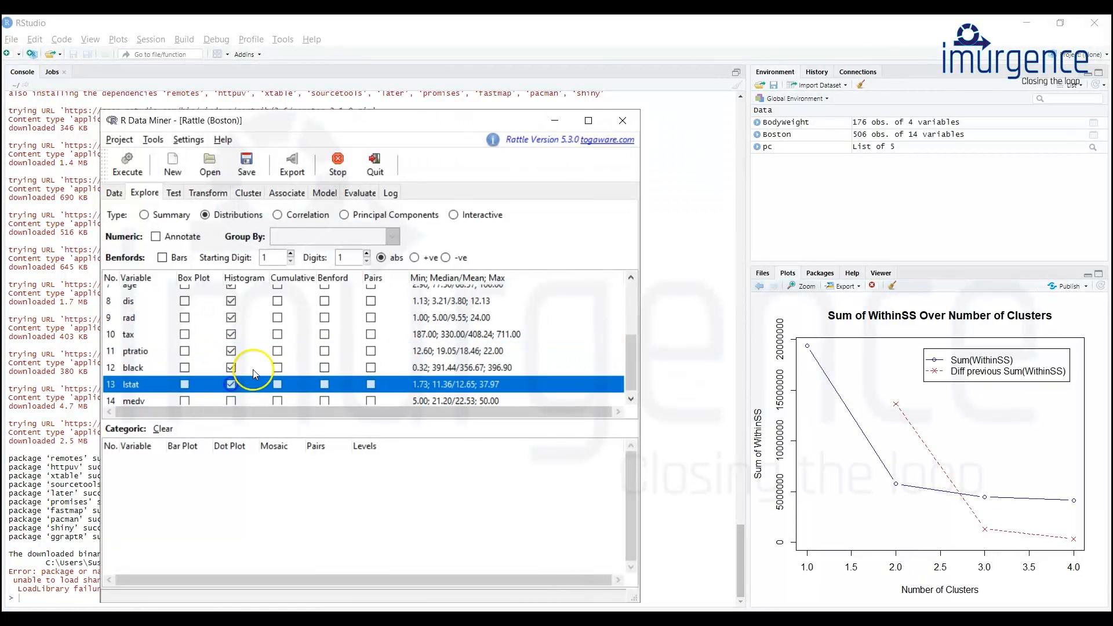
click(230, 379)
click(232, 399)
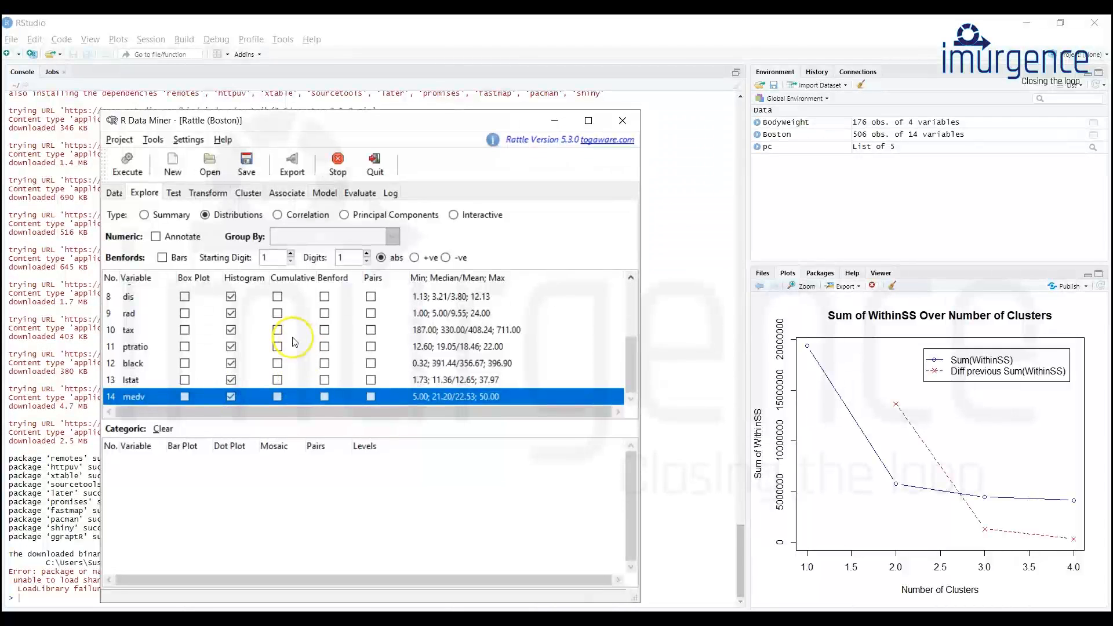
Generate the selected distribution plots and enlarge them in a maximized Plot Zoom window.
click(127, 173)
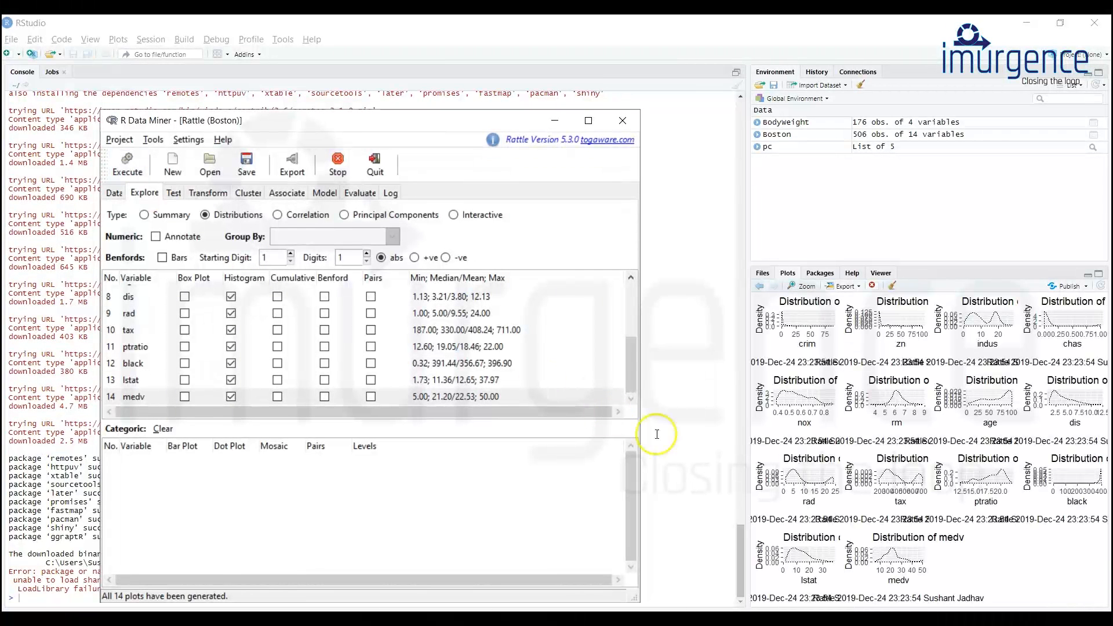
click(793, 295)
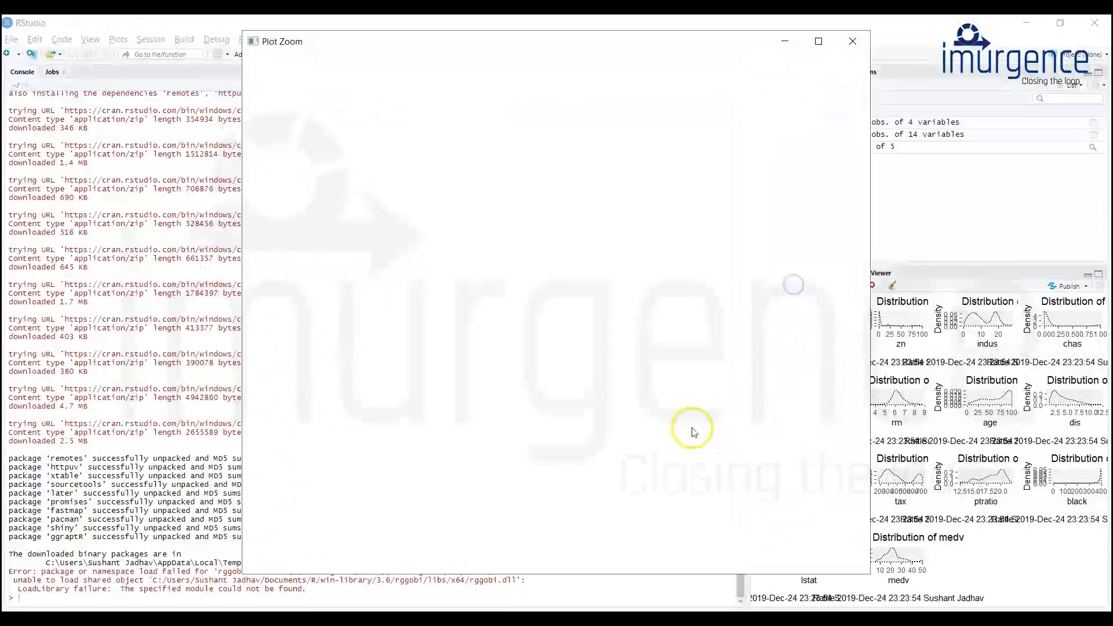
click(817, 41)
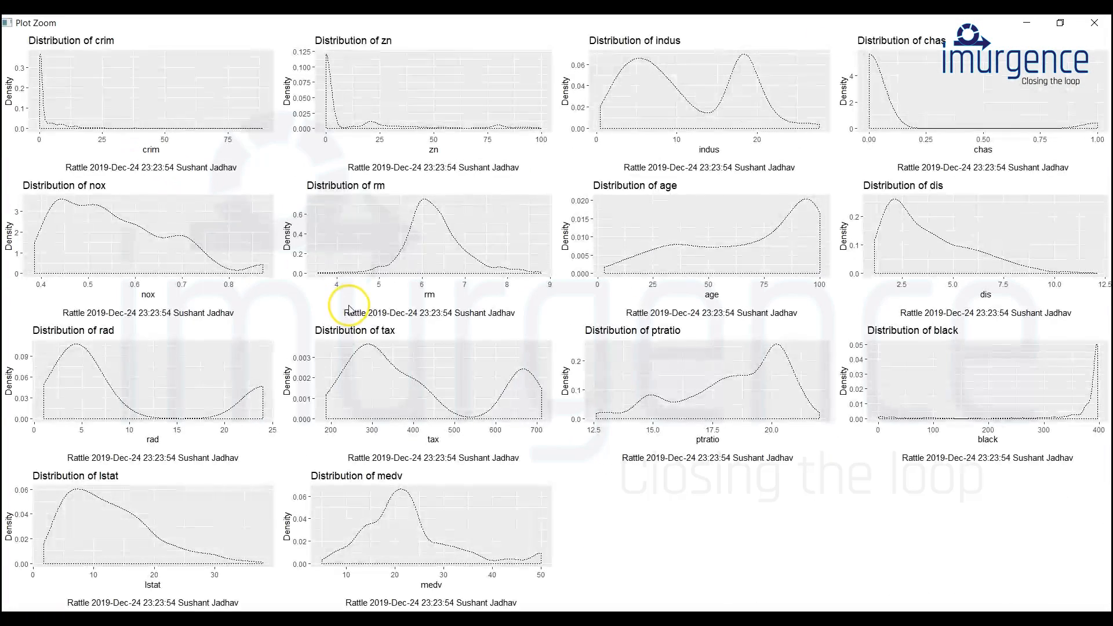